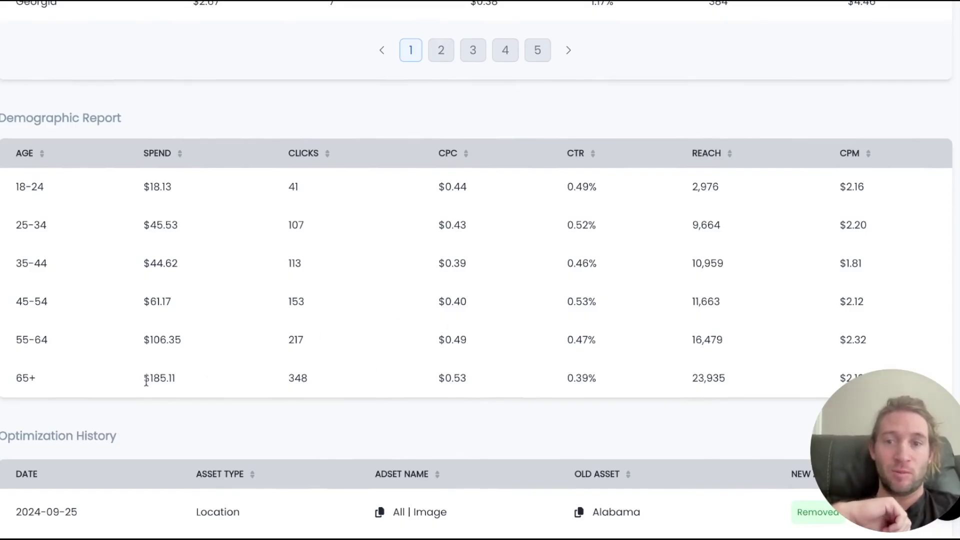
- Highlight the 65+ age group's $185.11 spend and scroll through the ad asset table
drag(145, 378, 174, 380)
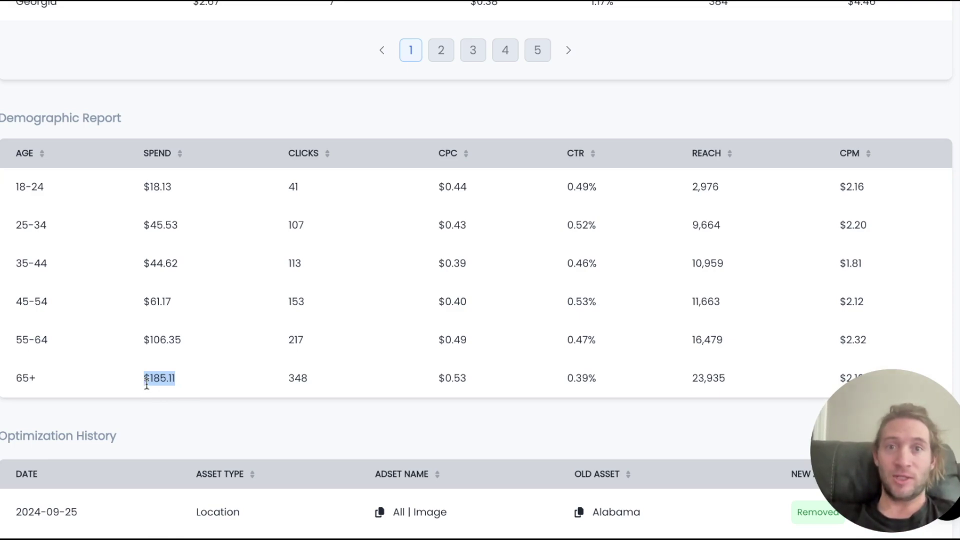
scroll(146, 384, up, 13)
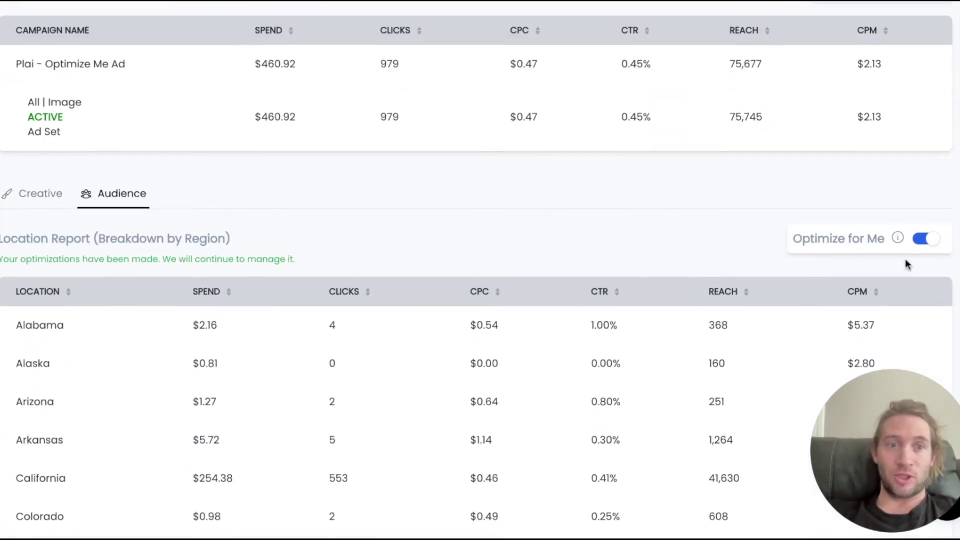
scroll(922, 265, up, 1)
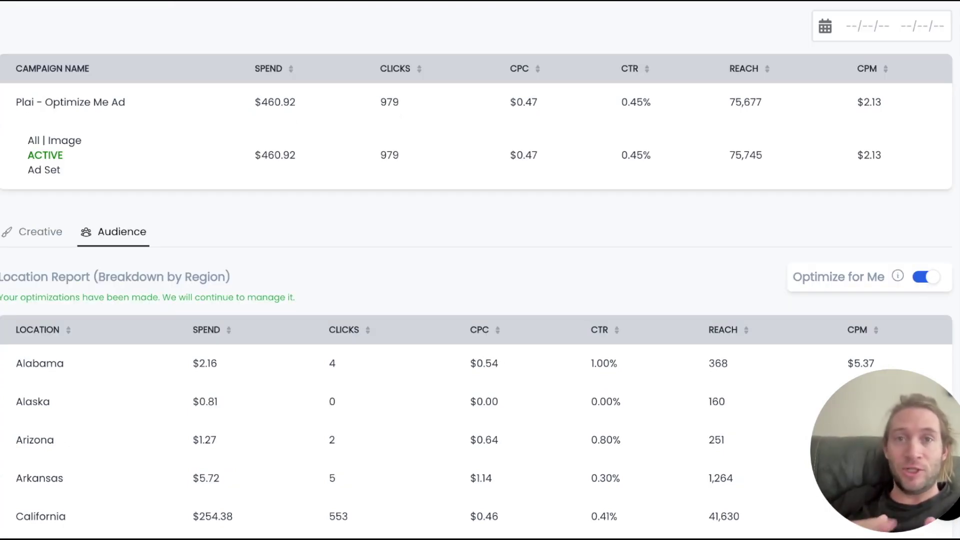
scroll(476, 270, down, 10)
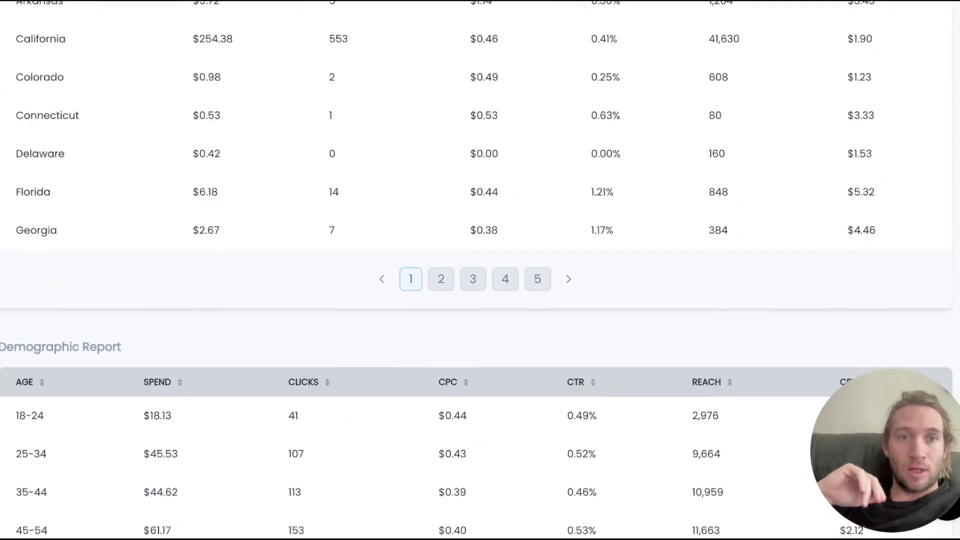
scroll(476, 270, up, 3)
scroll(476, 270, up, 3)
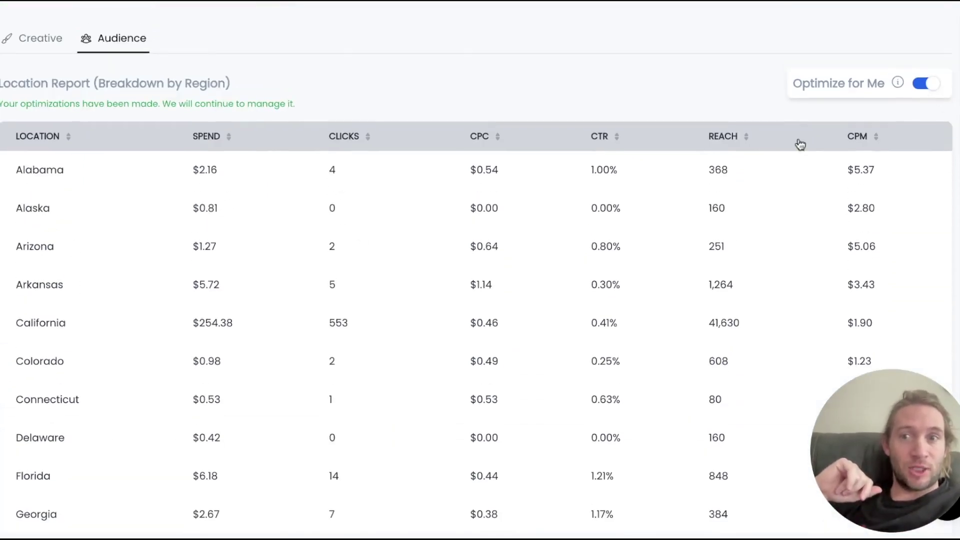
scroll(675, 347, down, 4)
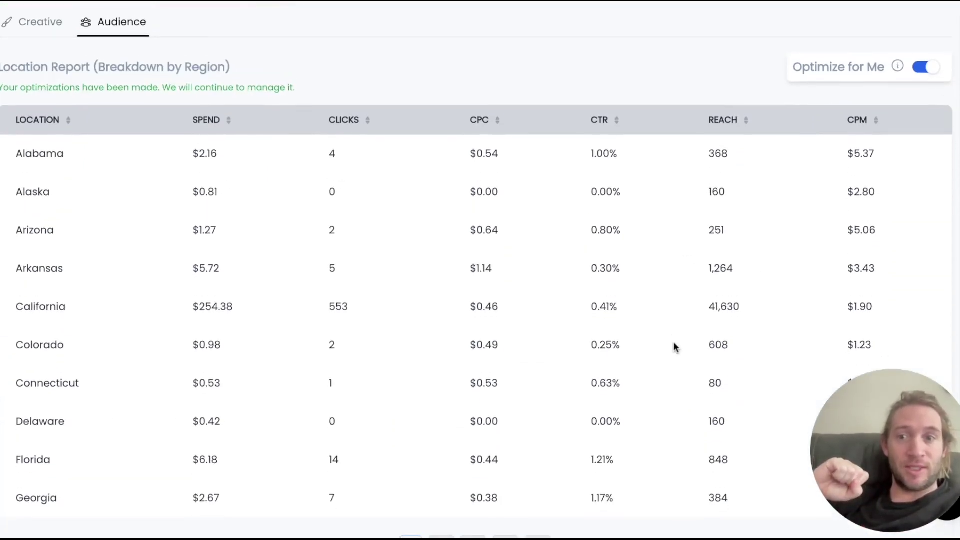
scroll(673, 347, down, 7)
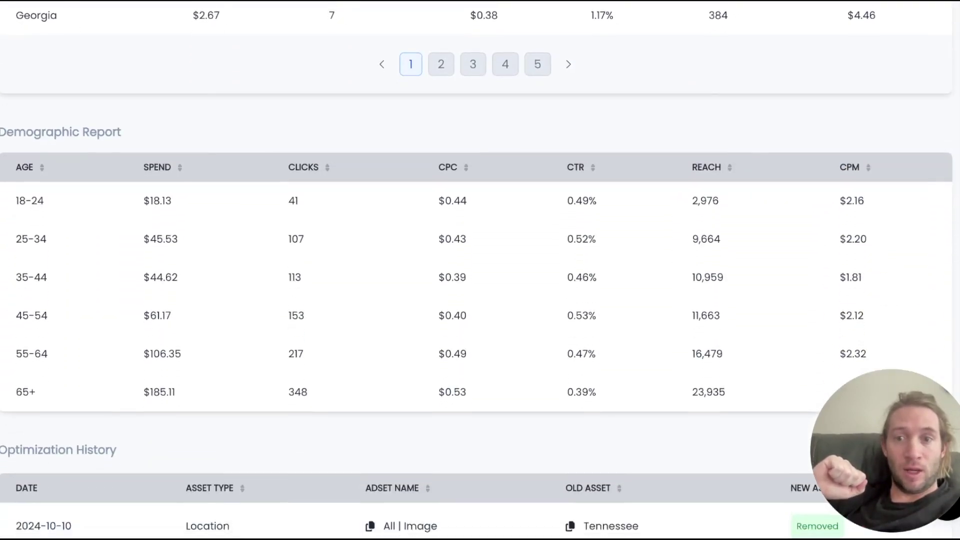
scroll(464, 349, down, 8)
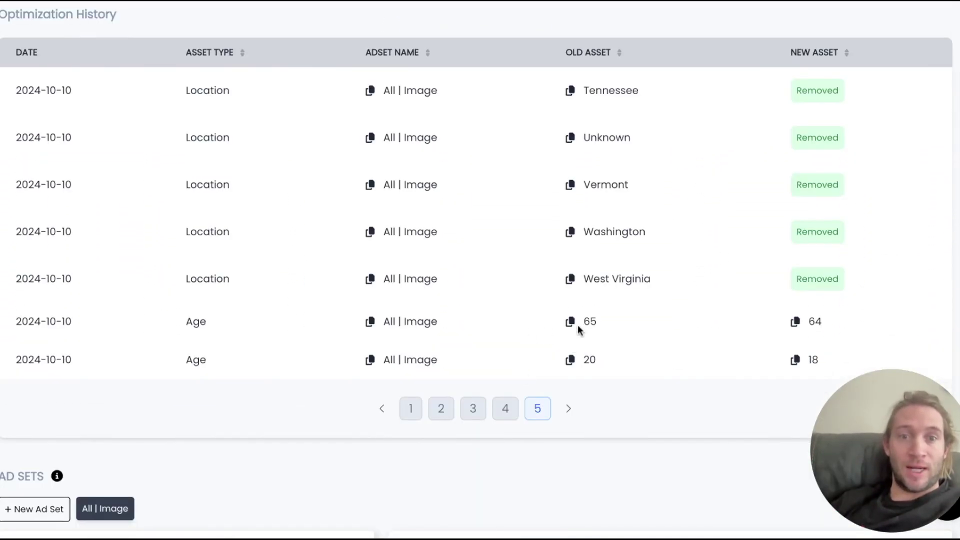
scroll(578, 325, up, 4)
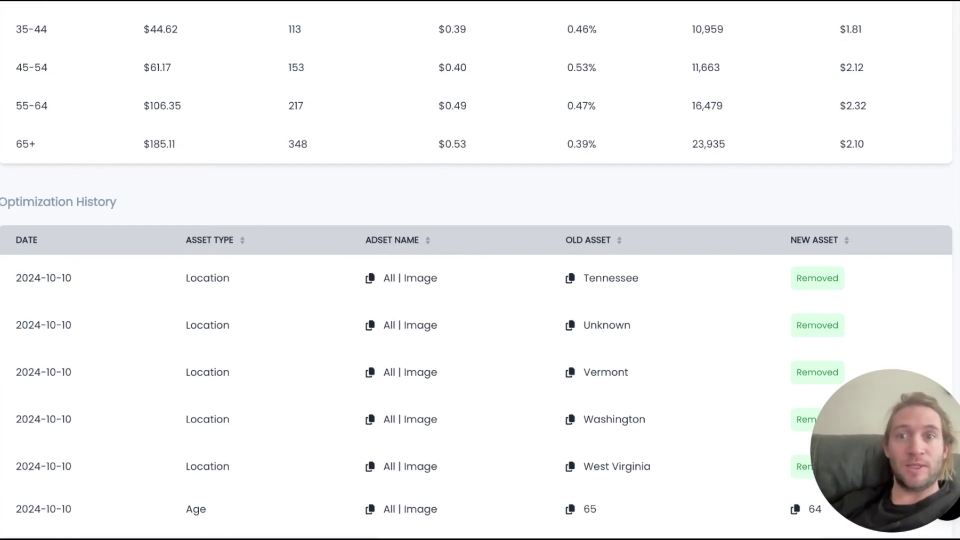
scroll(96, 153, up, 1)
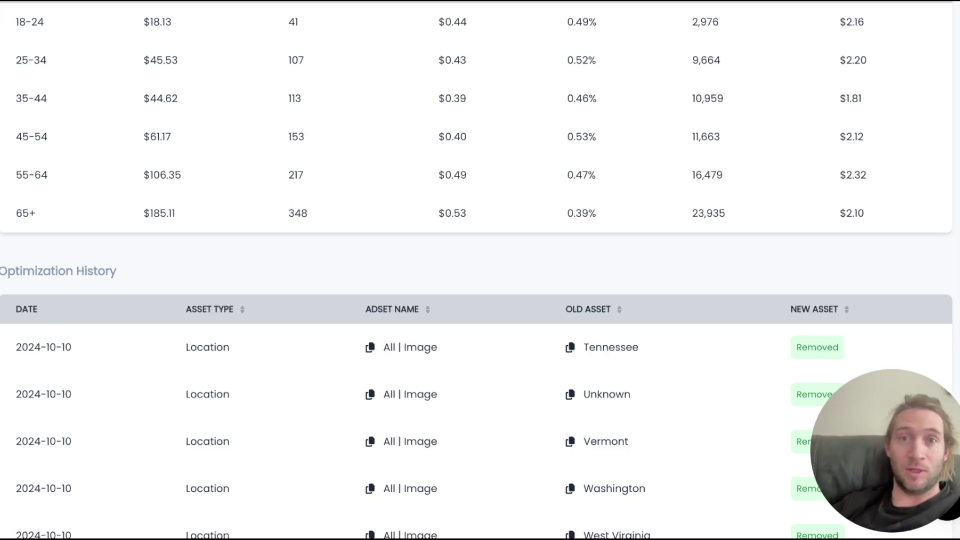
- Scroll through the Optimization History to review past campaign changes
scroll(480, 270, down, 1)
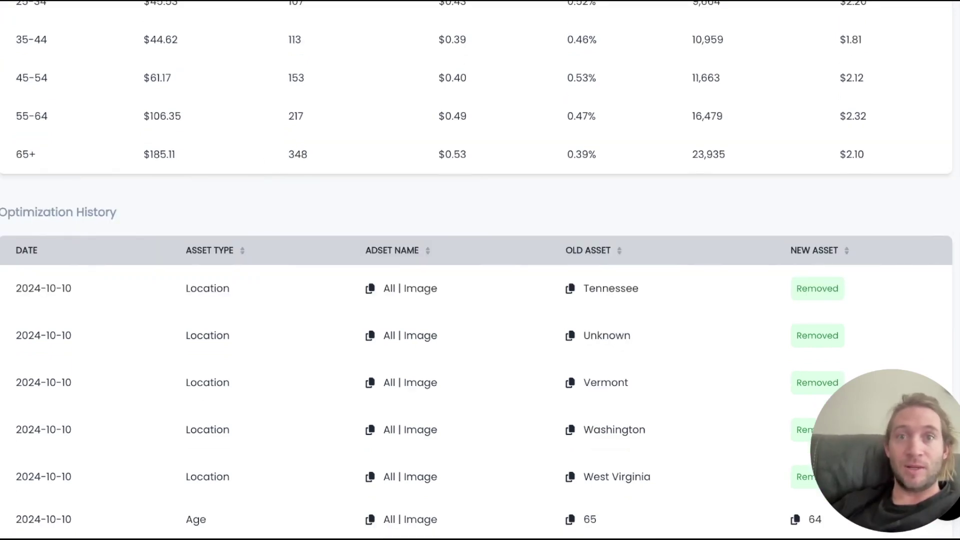
scroll(139, 223, up, 2)
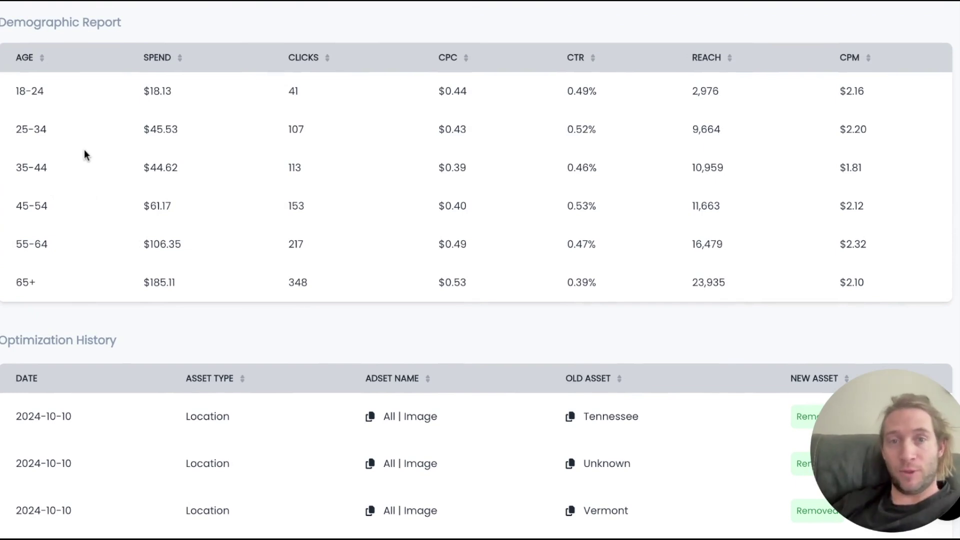
scroll(84, 149, up, 1)
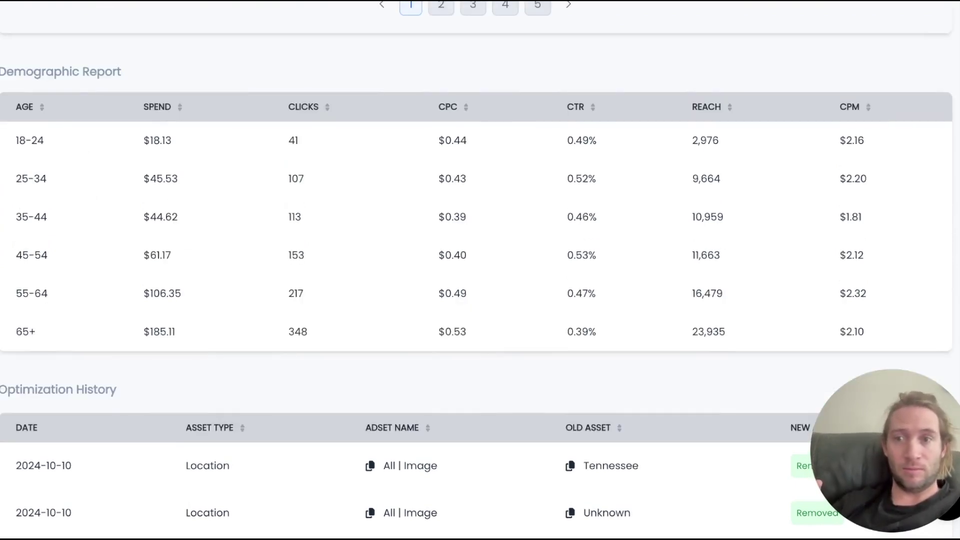
scroll(131, 299, down, 4)
scroll(204, 364, down, 1)
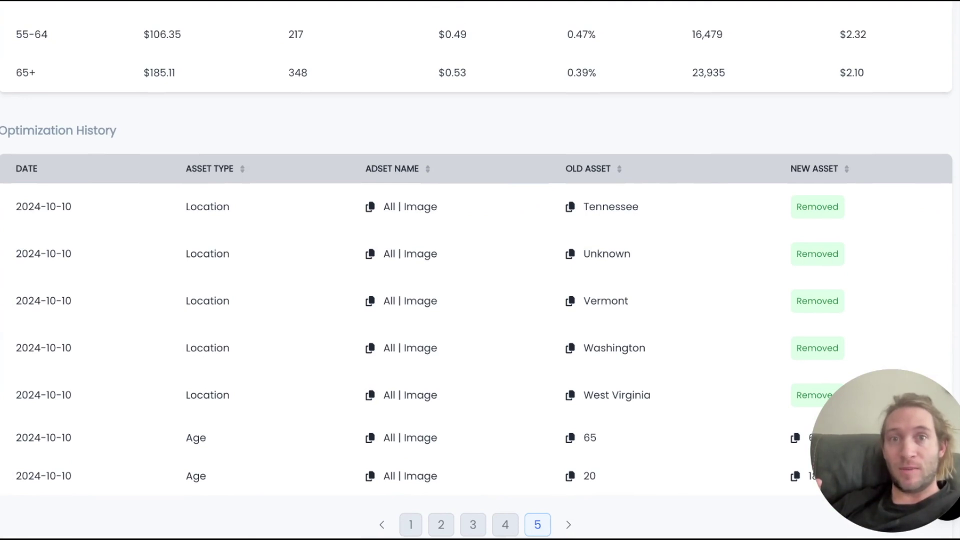
scroll(476, 282, up, 14)
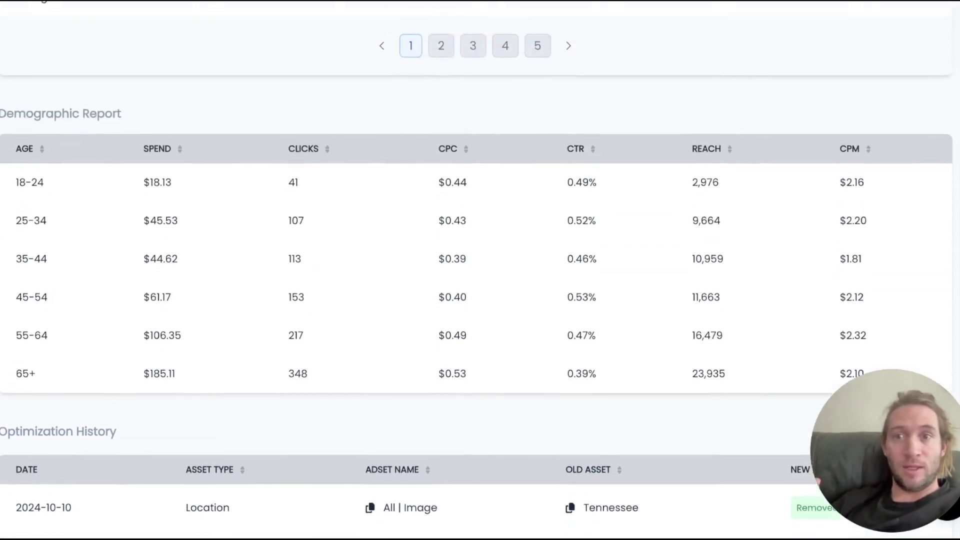
scroll(476, 270, up, 3)
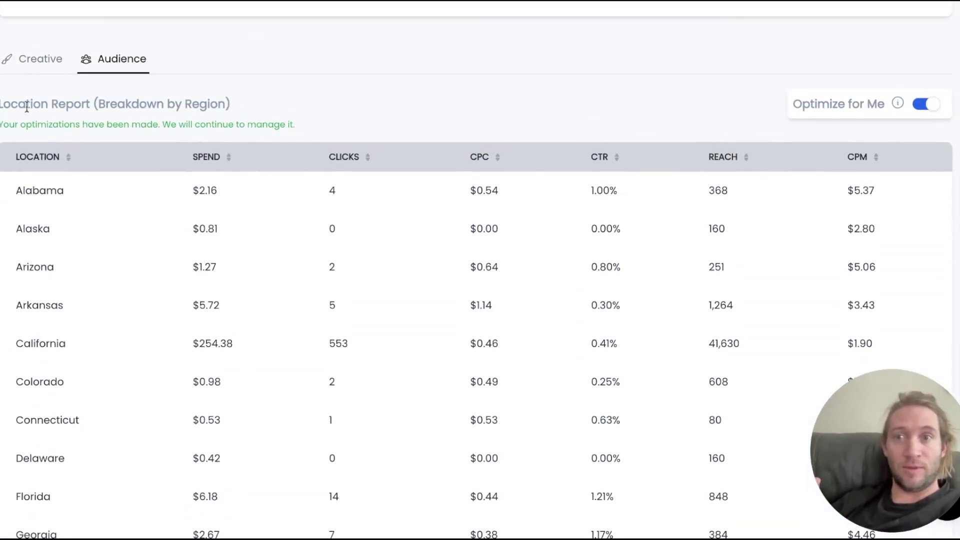
scroll(548, 406, down, 14)
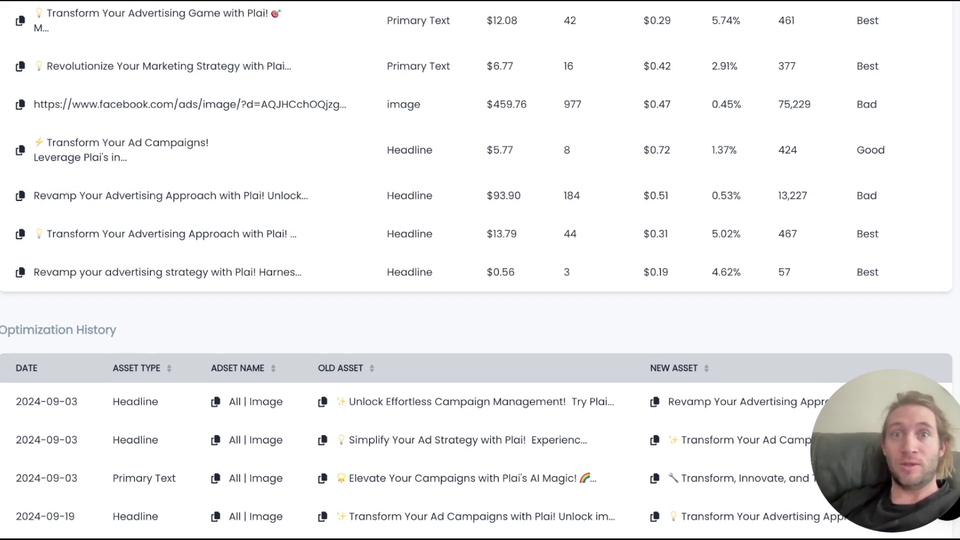
scroll(247, 186, down, 1)
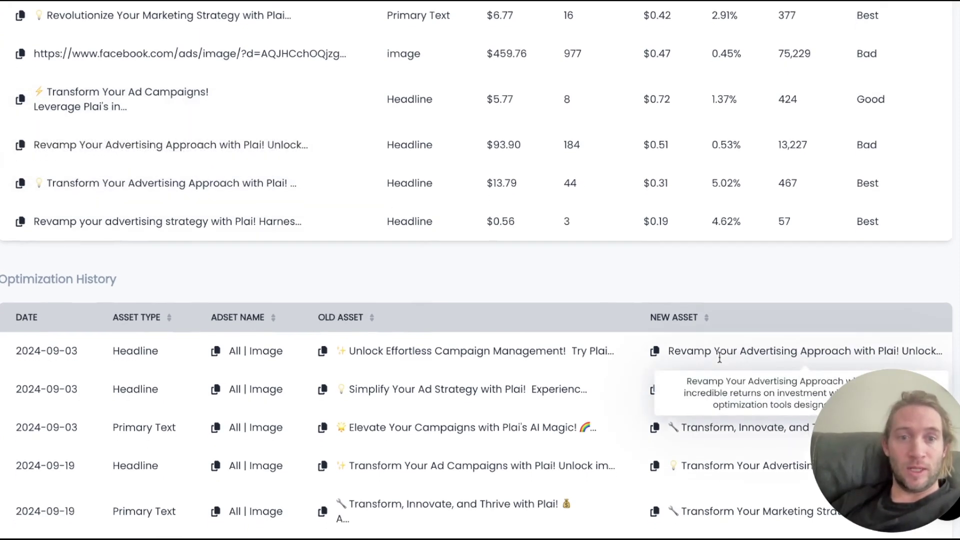
scroll(719, 357, down, 2)
scroll(719, 357, down, 2)
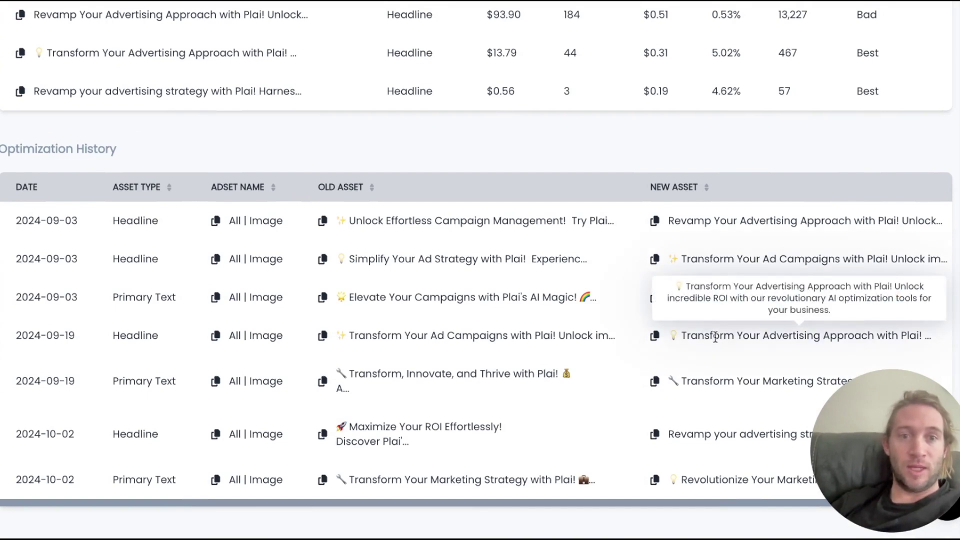
scroll(304, 95, up, 2)
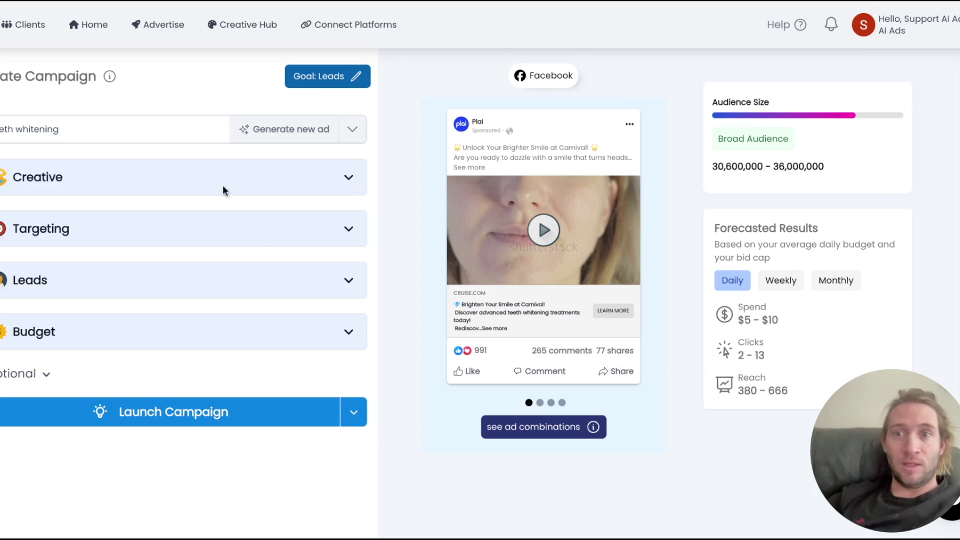
- Generate a new ad for 'mortgage loans' and play its video preview
triple_click(184, 131)
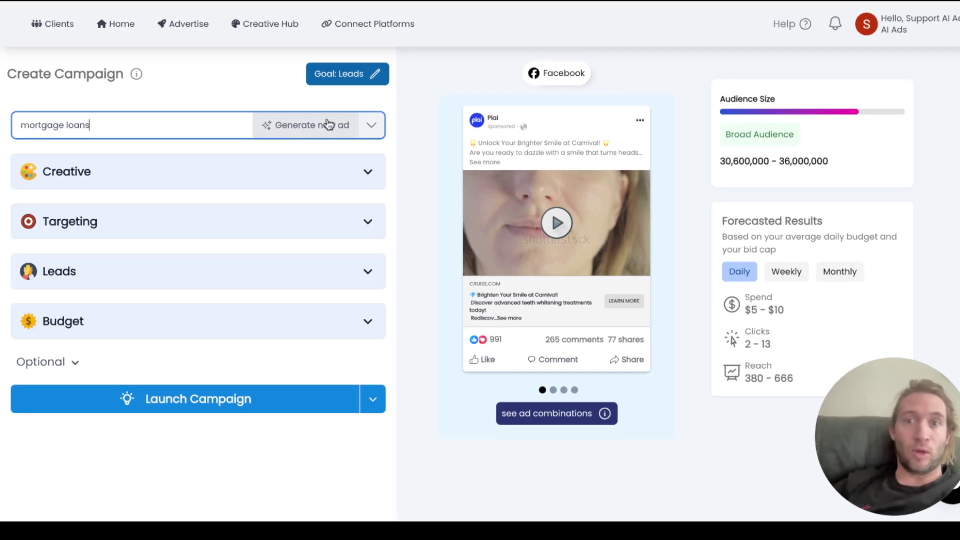
click(305, 131)
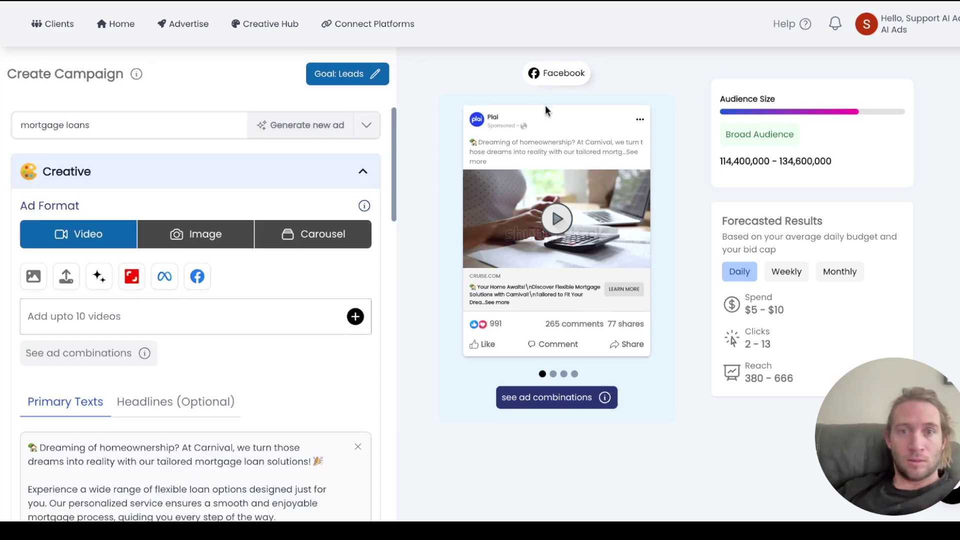
click(556, 219)
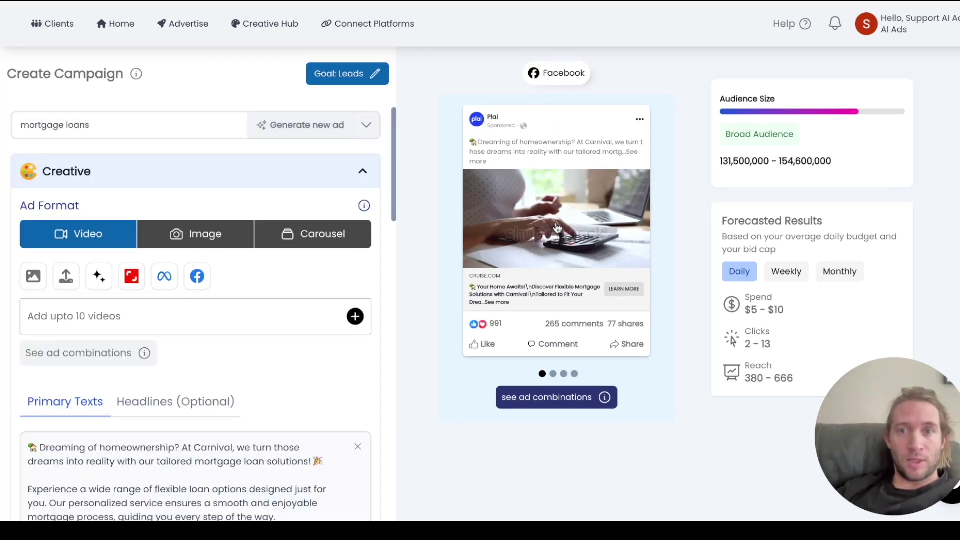
- Collapse Creative and expand Targeting to show the mortgage ad's suggested housing interests
click(300, 169)
click(281, 217)
scroll(330, 343, down, 1)
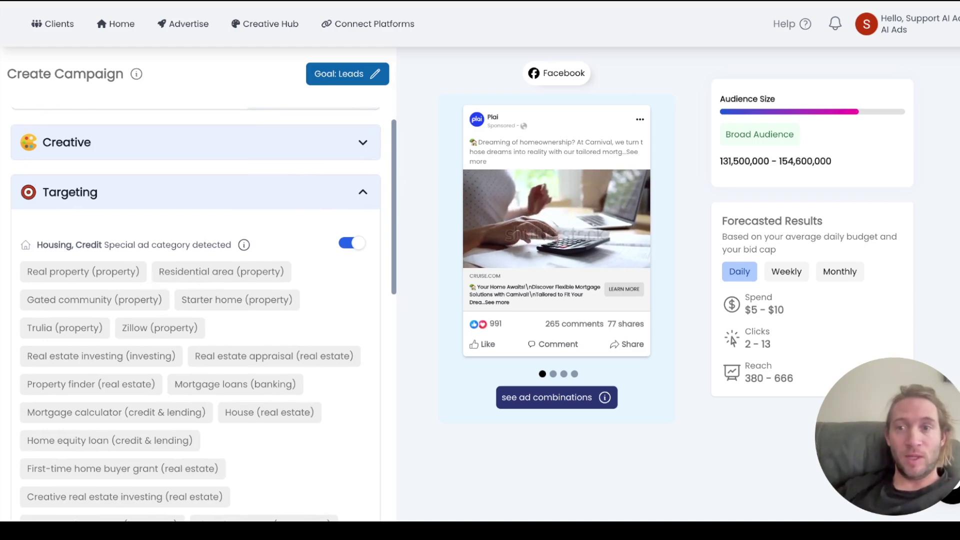
scroll(216, 277, down, 2)
click(289, 257)
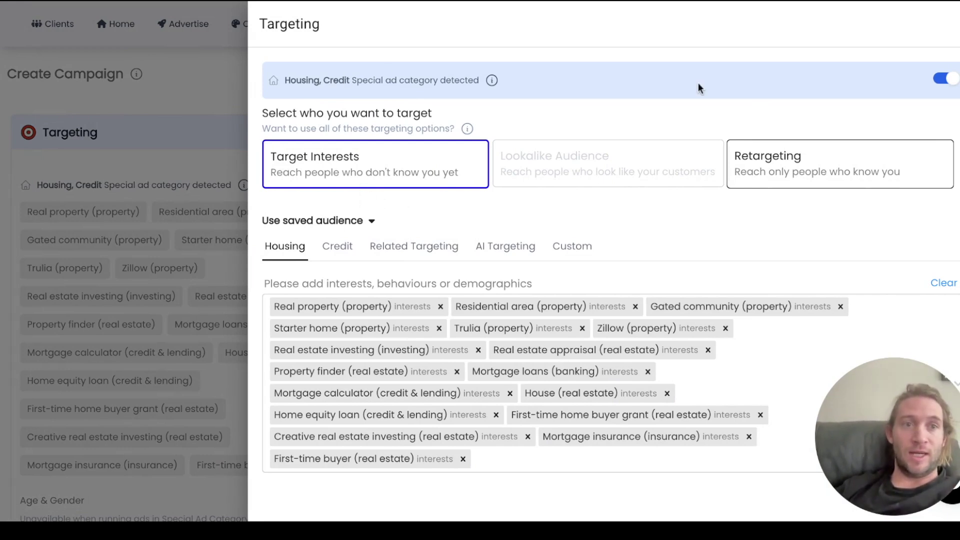
- Review the Age & Gender and Location settings, then show the Credit tab's suggested interests
scroll(644, 158, down, 1)
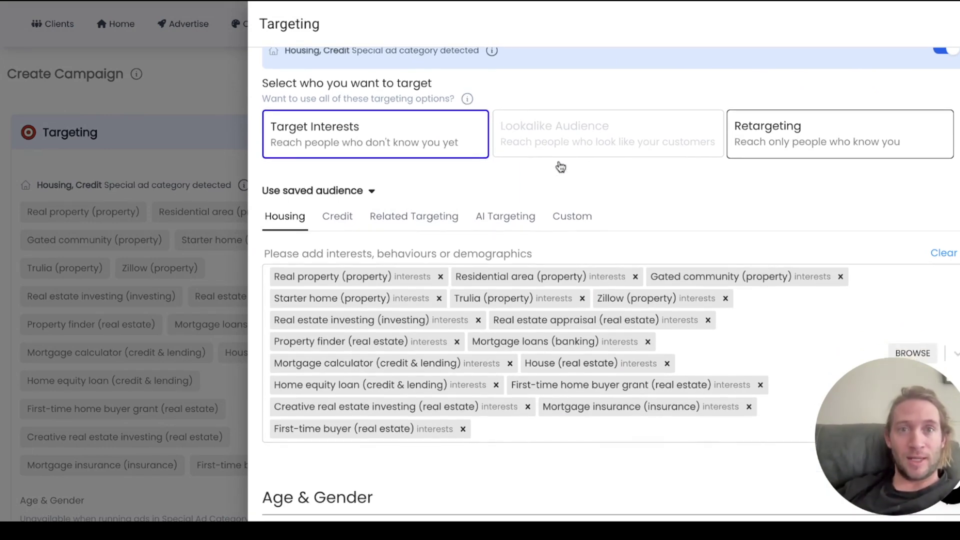
scroll(563, 170, down, 5)
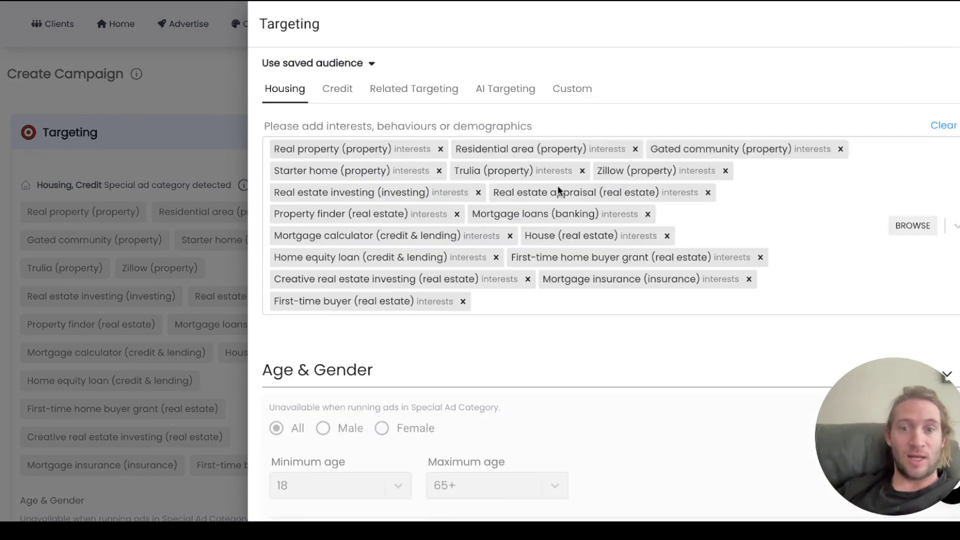
scroll(469, 339, down, 5)
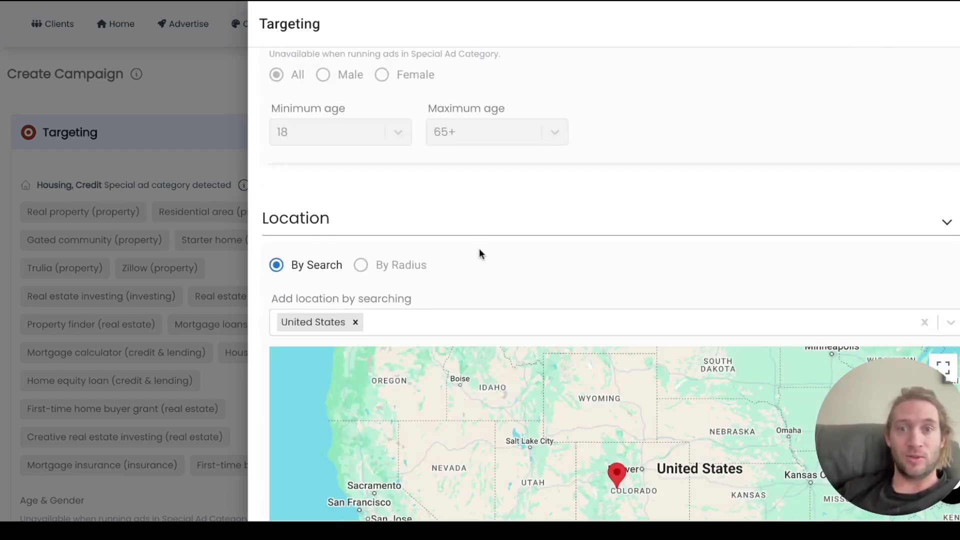
scroll(480, 253, up, 1)
scroll(480, 252, up, 10)
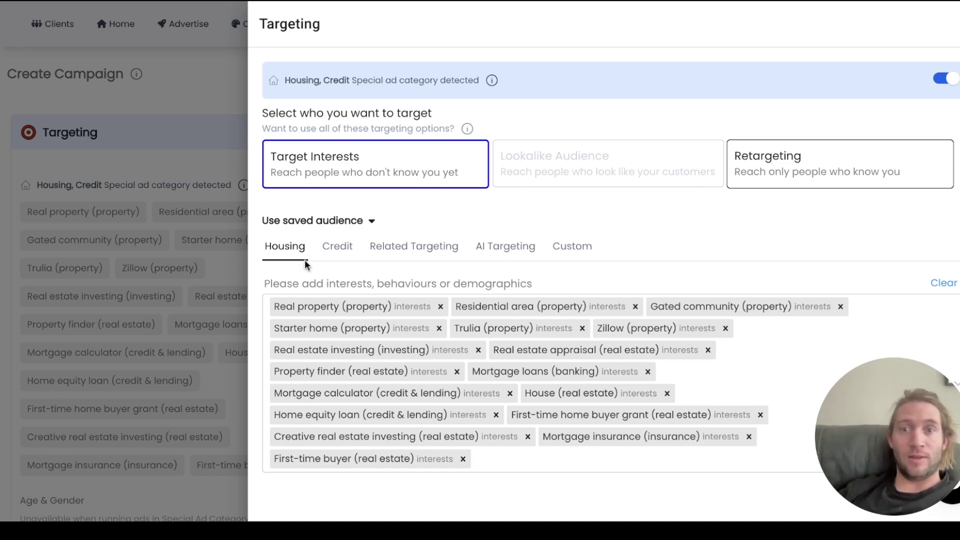
click(328, 256)
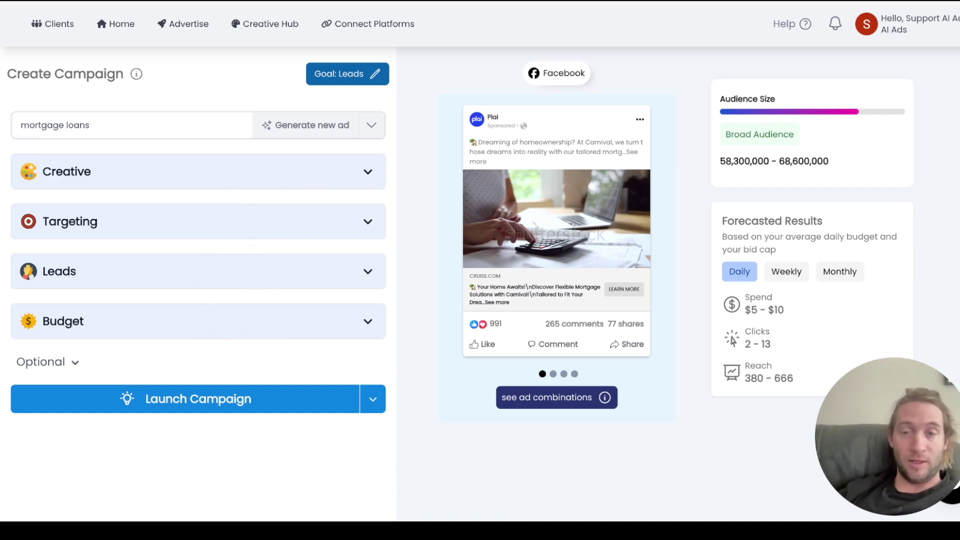
click(379, 402)
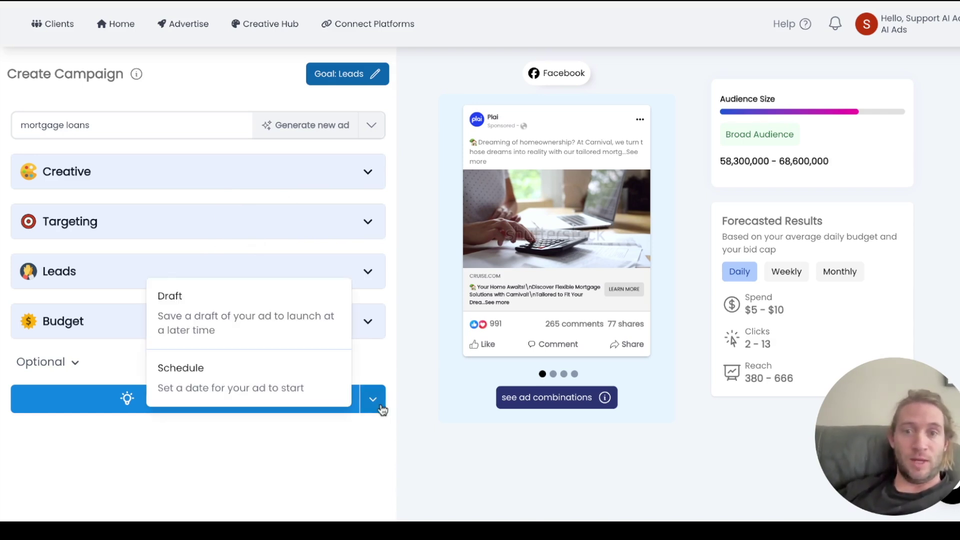
click(296, 382)
click(176, 194)
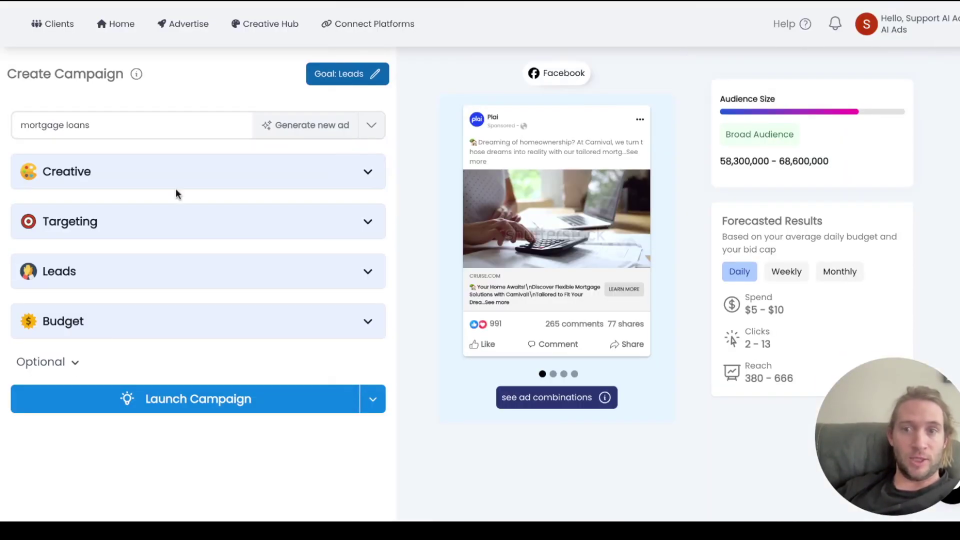
click(362, 78)
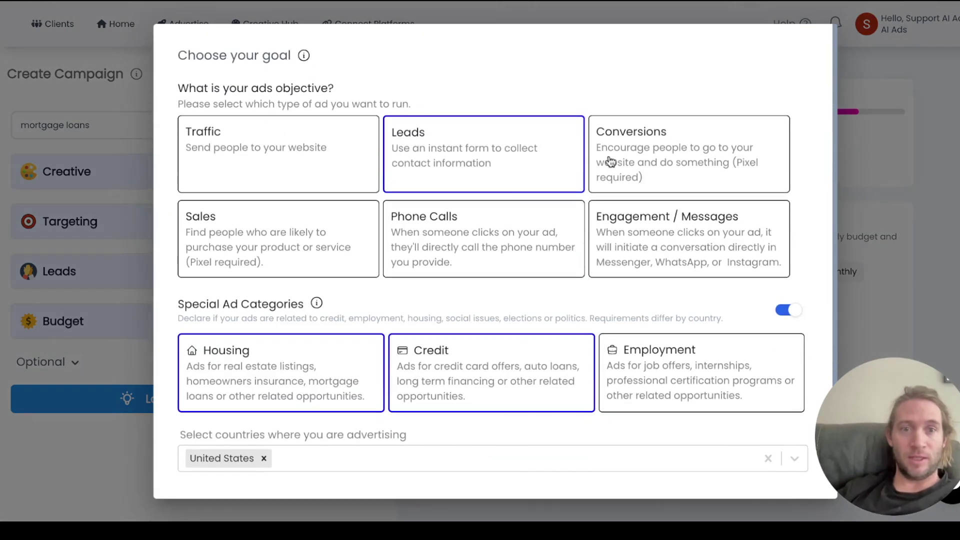
- Save Phone Calls as the campaign goal and check the new Phone Number section
click(529, 265)
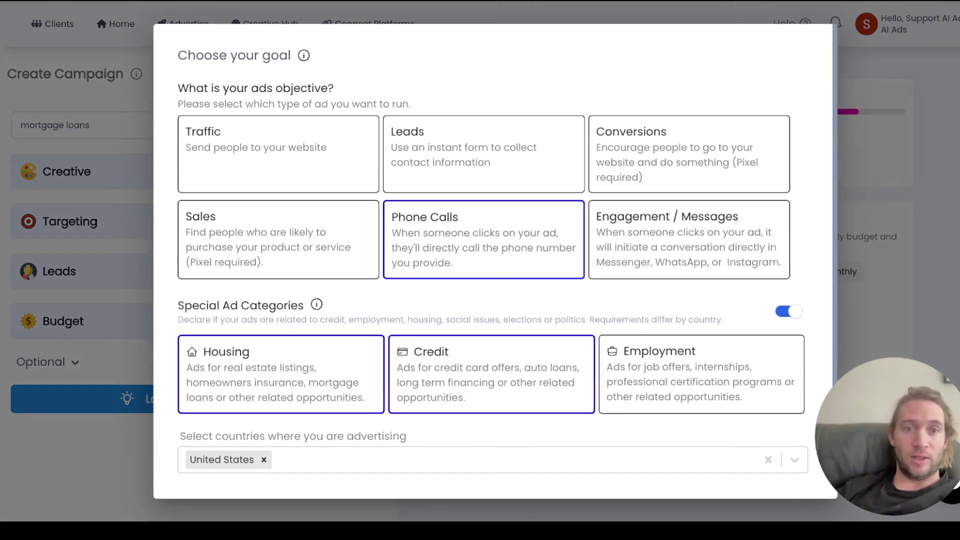
scroll(774, 477, down, 1)
scroll(773, 477, down, 2)
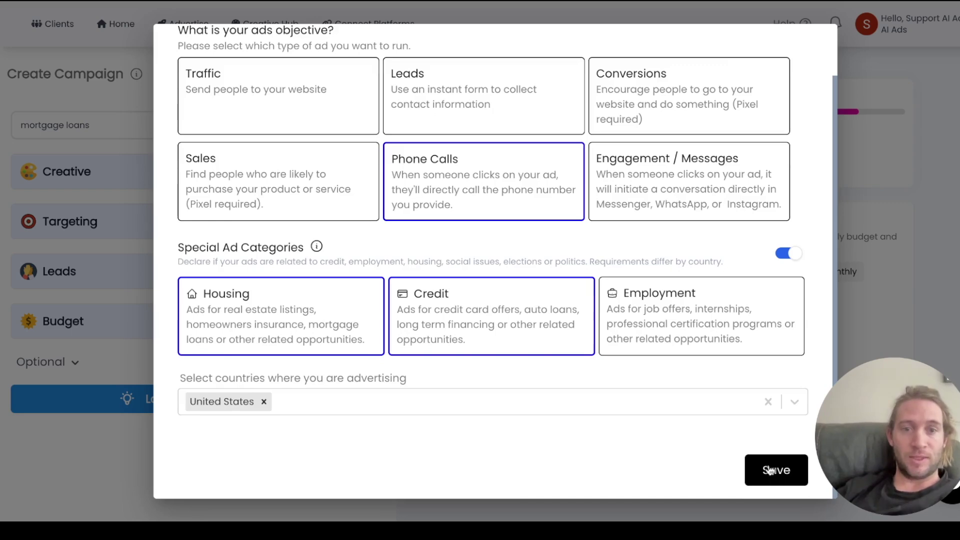
click(776, 475)
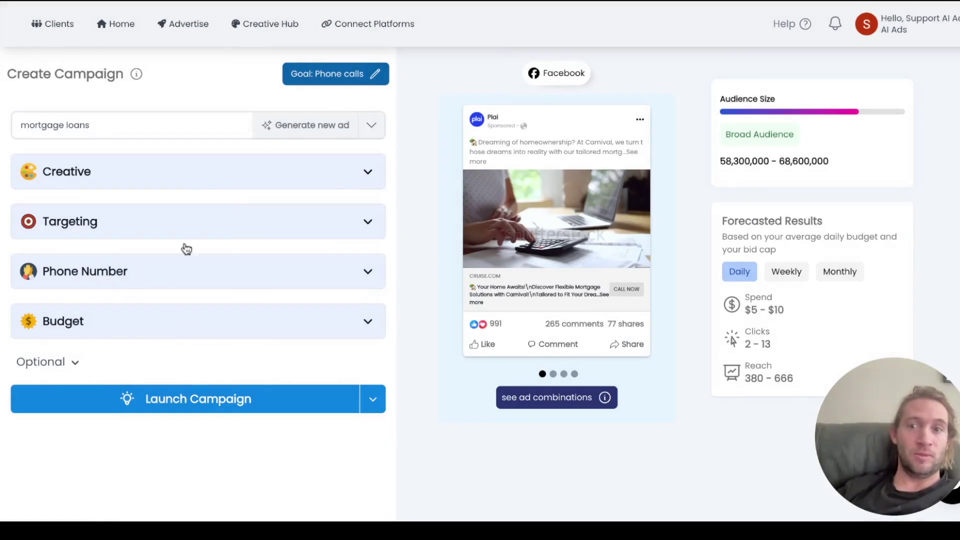
click(156, 279)
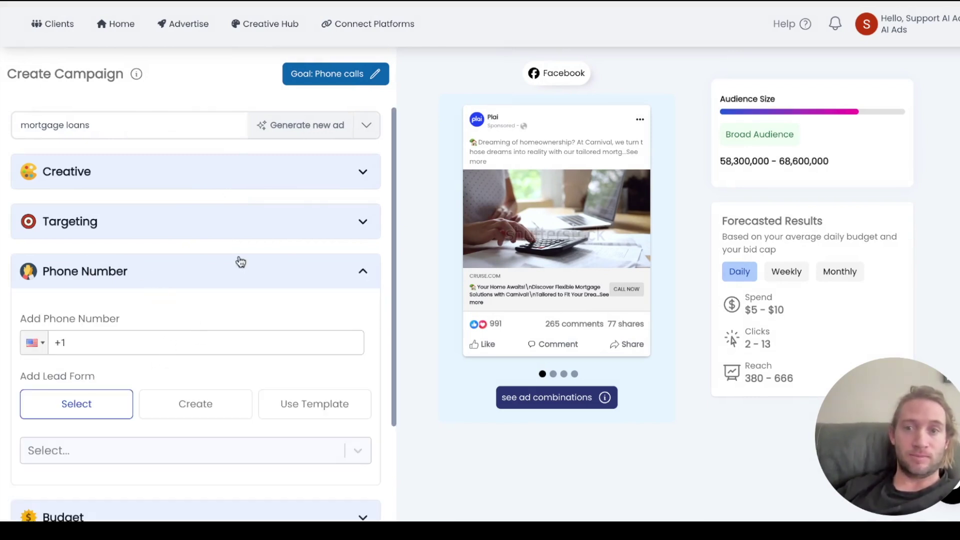
click(214, 286)
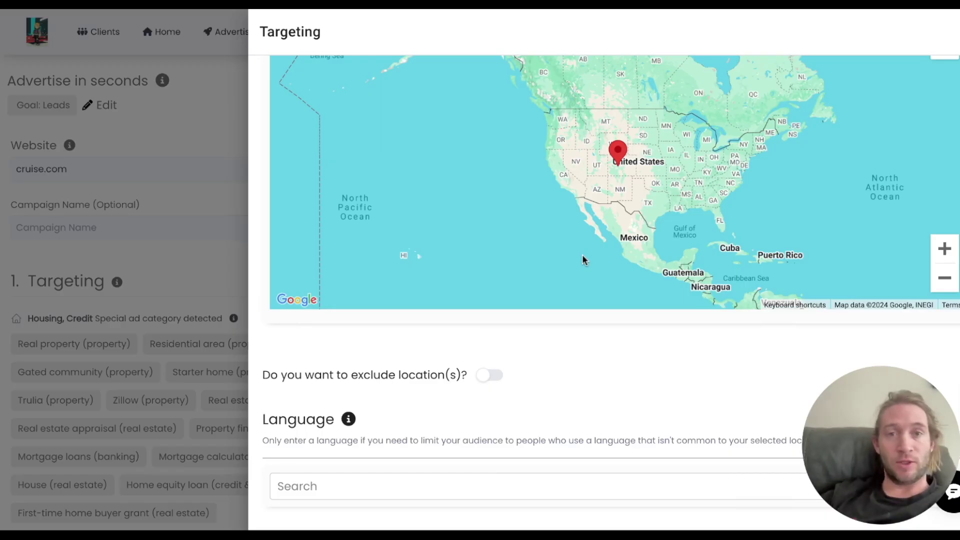
- Turn on audience exclusion and view the saved audiences available to exclude
scroll(581, 275, up, 2)
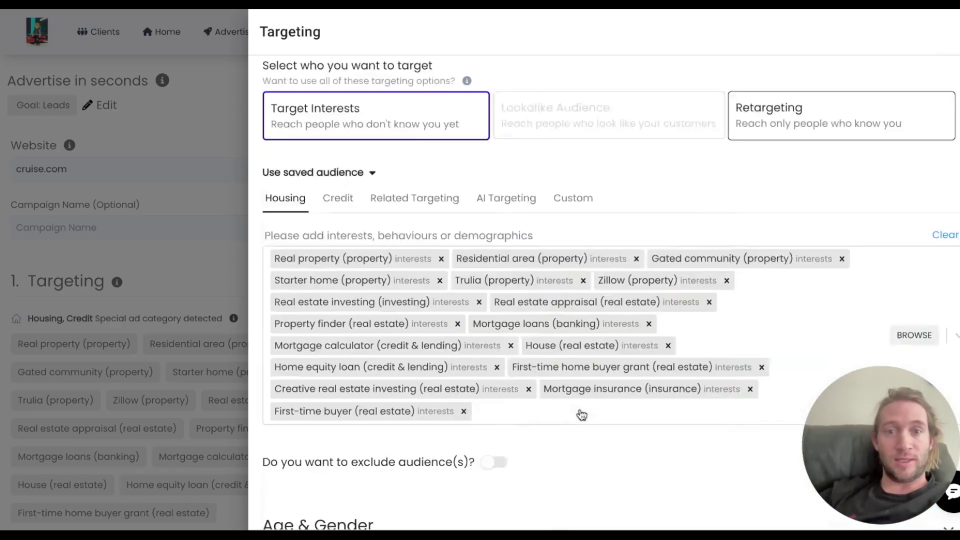
scroll(578, 414, up, 1)
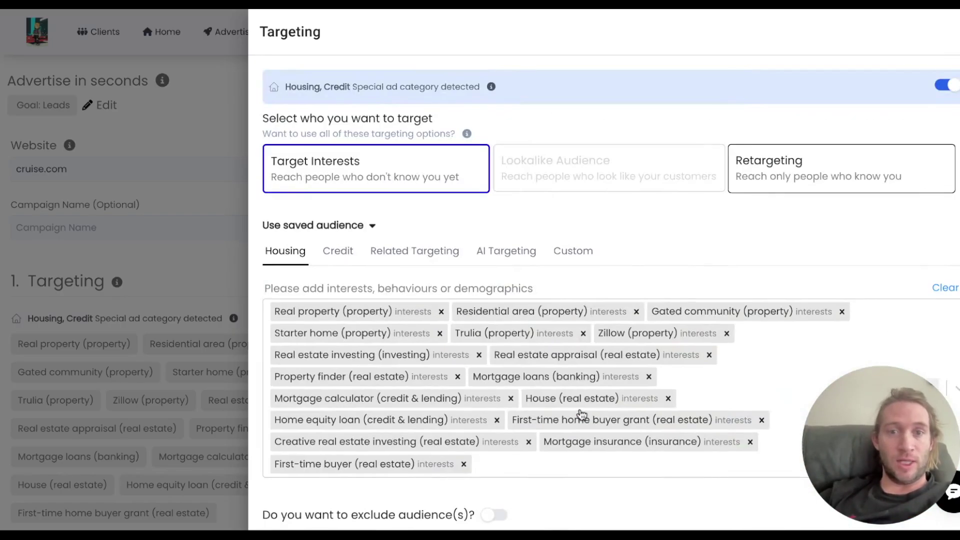
scroll(621, 253, down, 1)
click(493, 459)
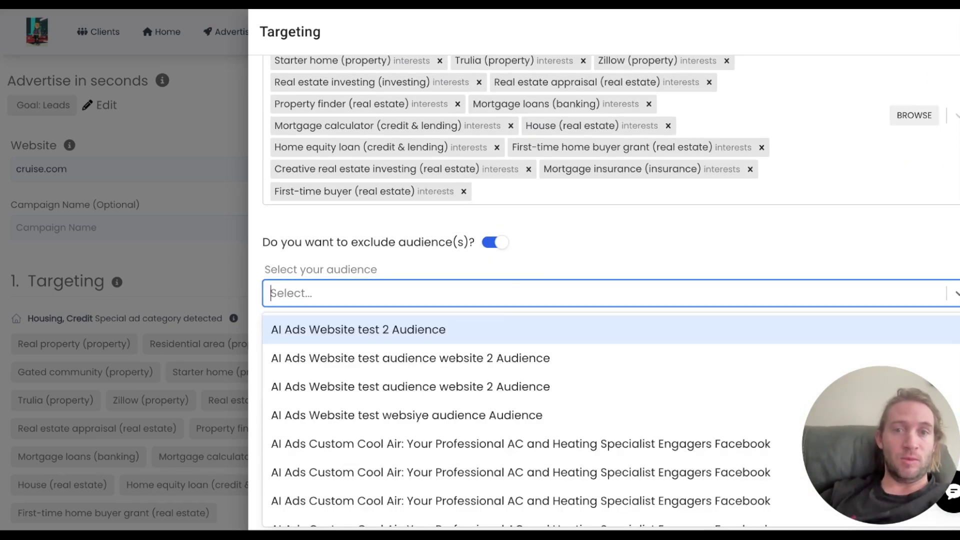
click(540, 265)
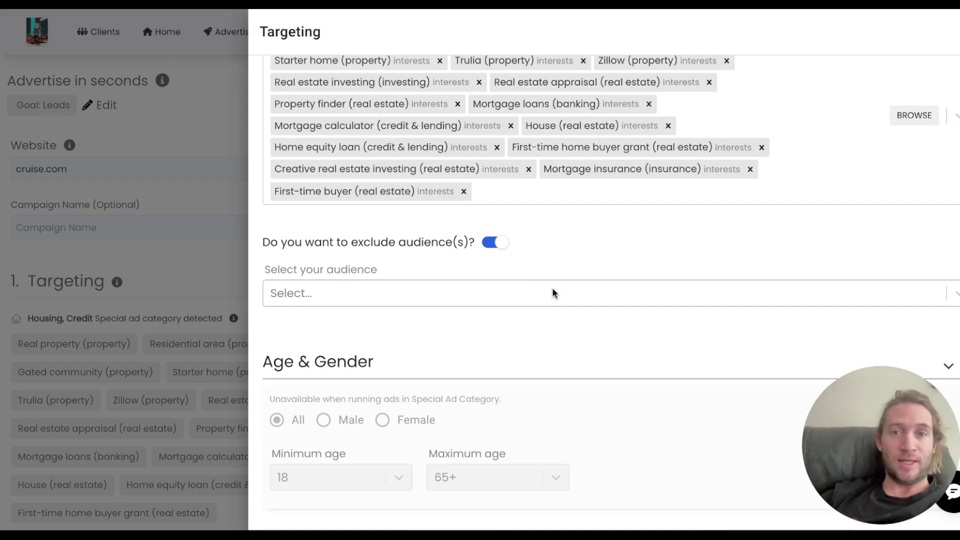
scroll(607, 407, down, 10)
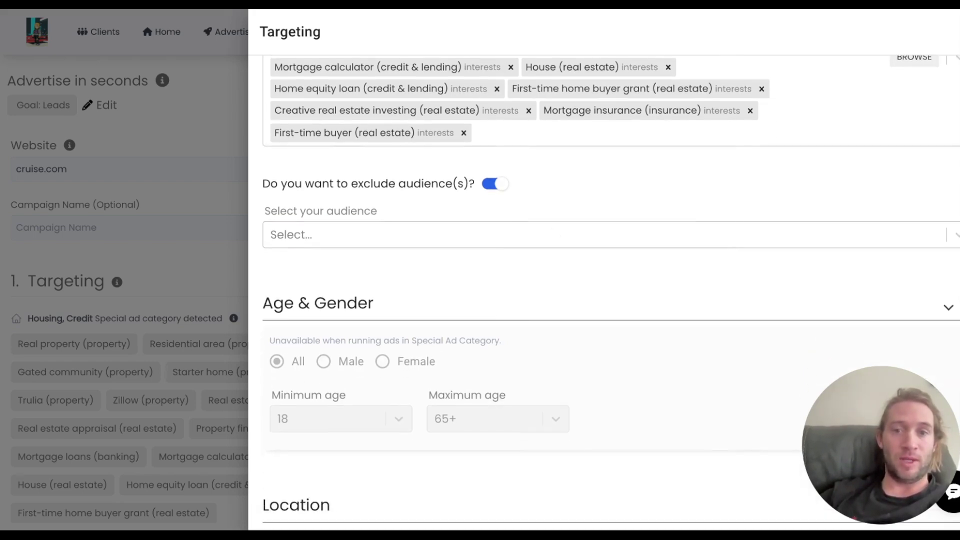
scroll(535, 407, up, 1)
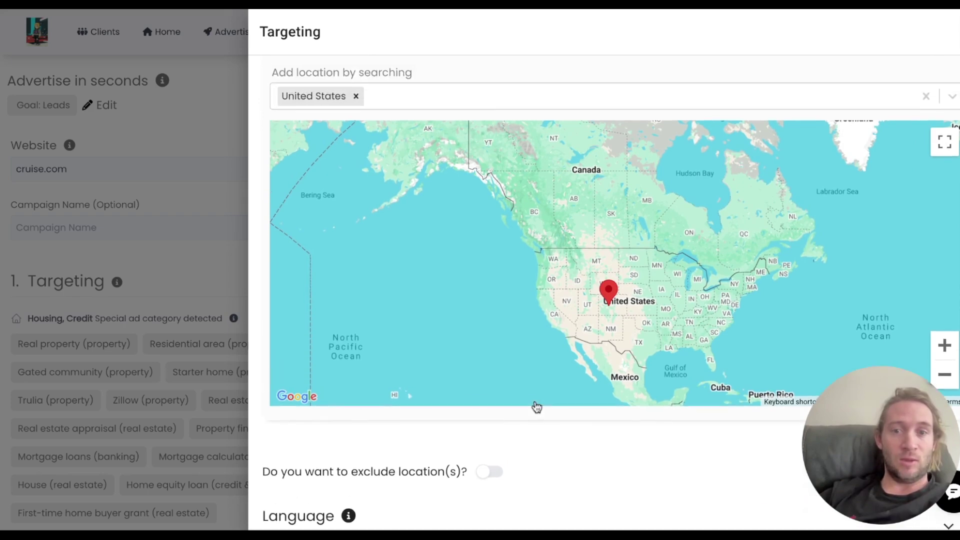
- Turn on location exclusion to leave out California and Texas
click(495, 473)
scroll(590, 456, down, 4)
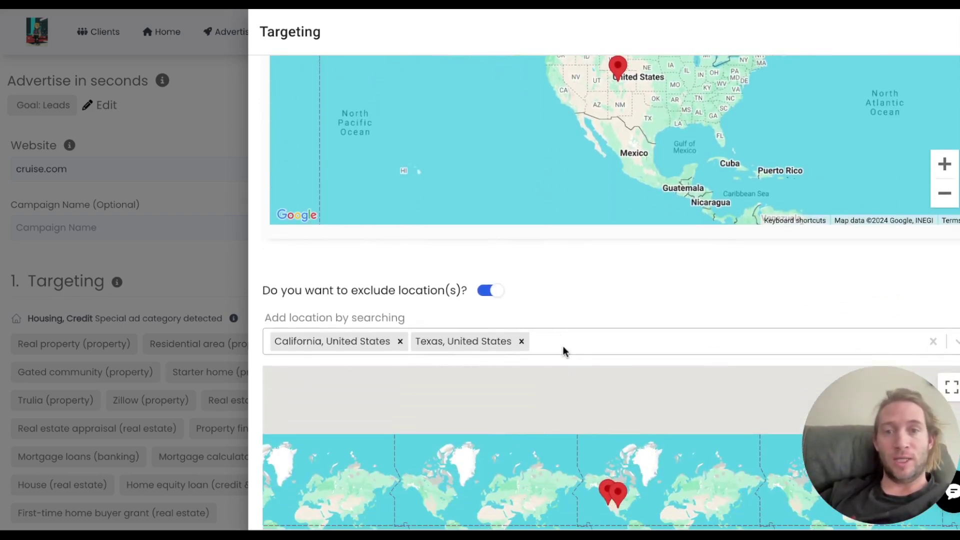
scroll(612, 301, up, 1)
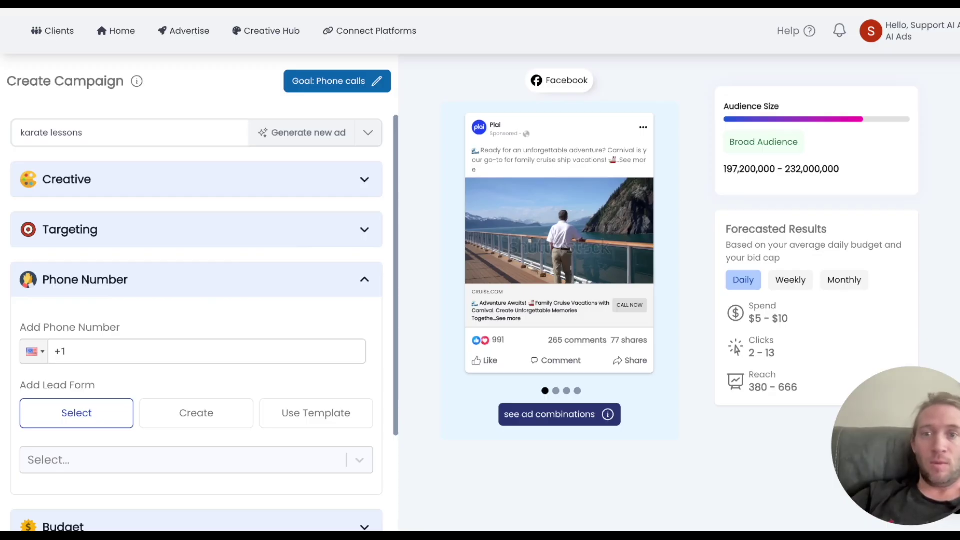
- Generate a 'karate lessons' ad and show its targeting with seven Parents interests
click(302, 289)
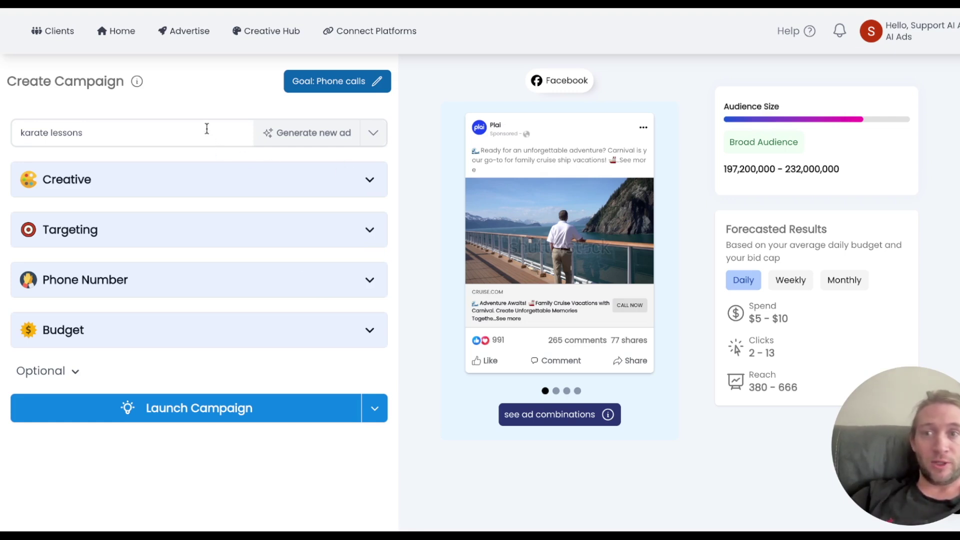
click(169, 133)
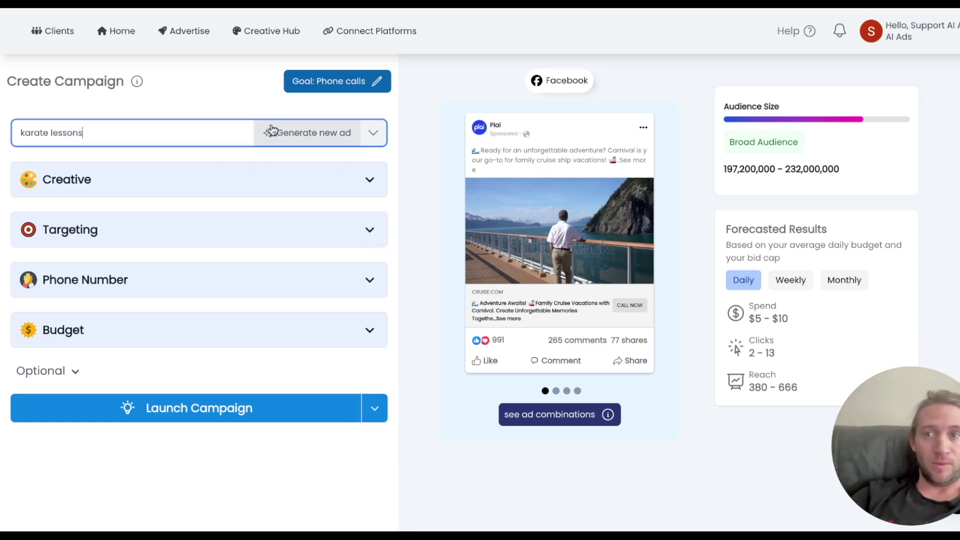
click(299, 132)
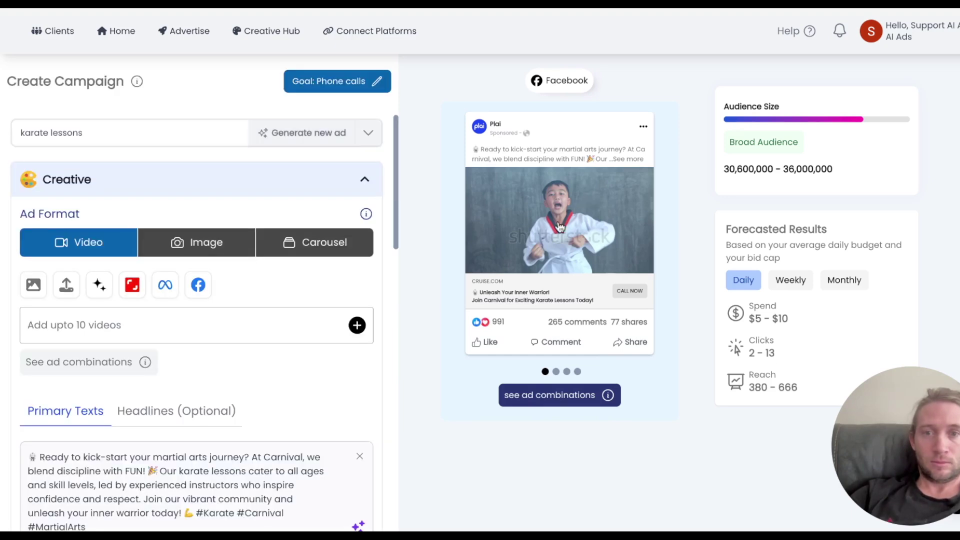
click(284, 242)
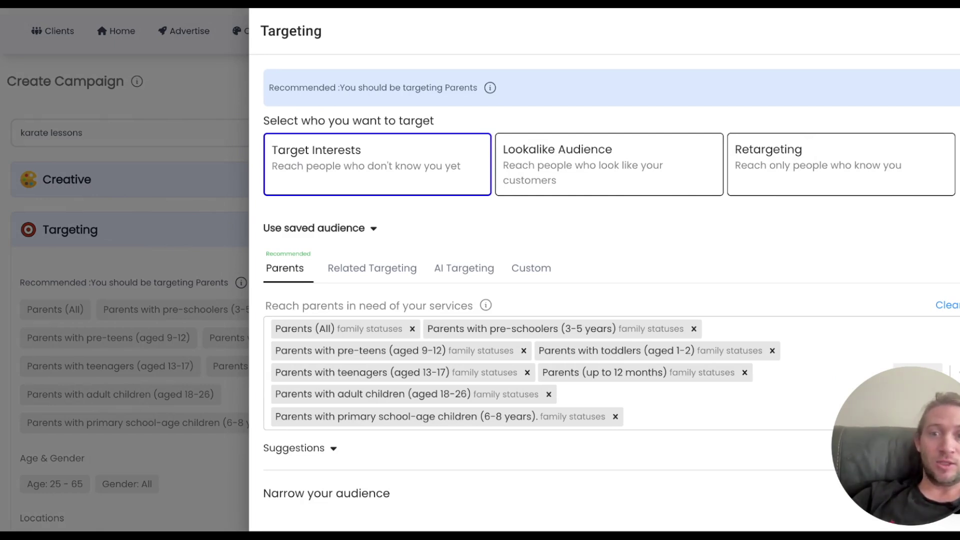
- Check the related karate interests and Parents audience sizes, then close the targeting editor
click(360, 269)
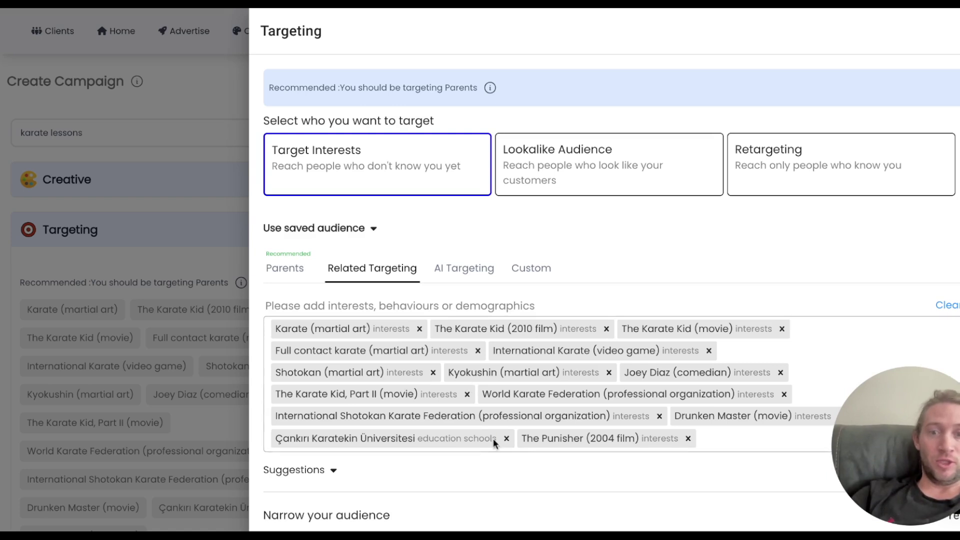
click(290, 269)
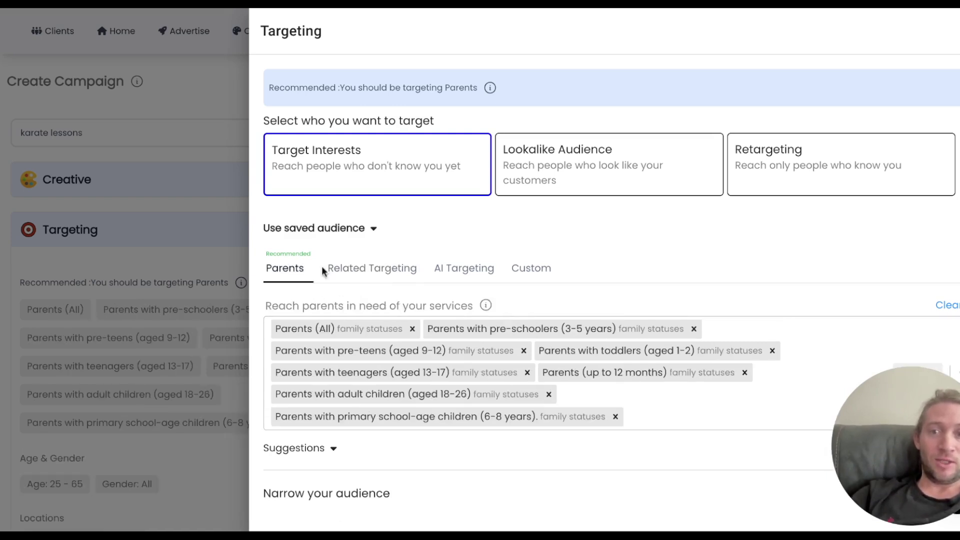
mouse_move(329, 332)
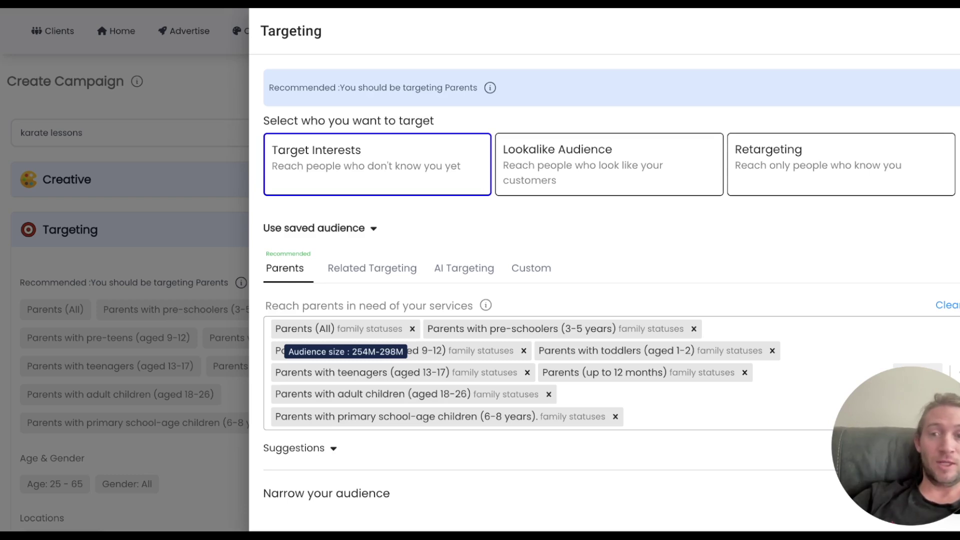
mouse_move(372, 378)
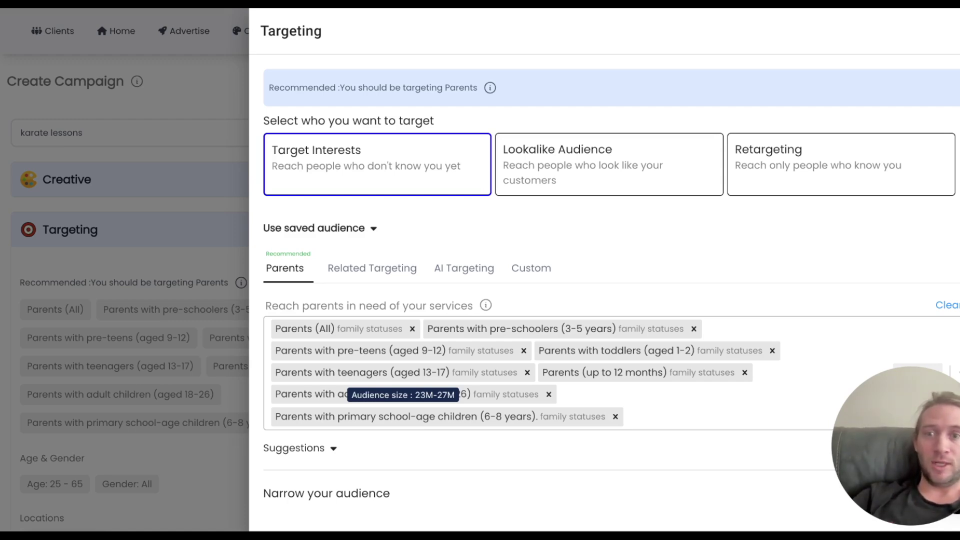
click(170, 247)
- Generate a 'roof repairs' ad and expand its targeting recommending seven Home Owners interests
triple_click(84, 132)
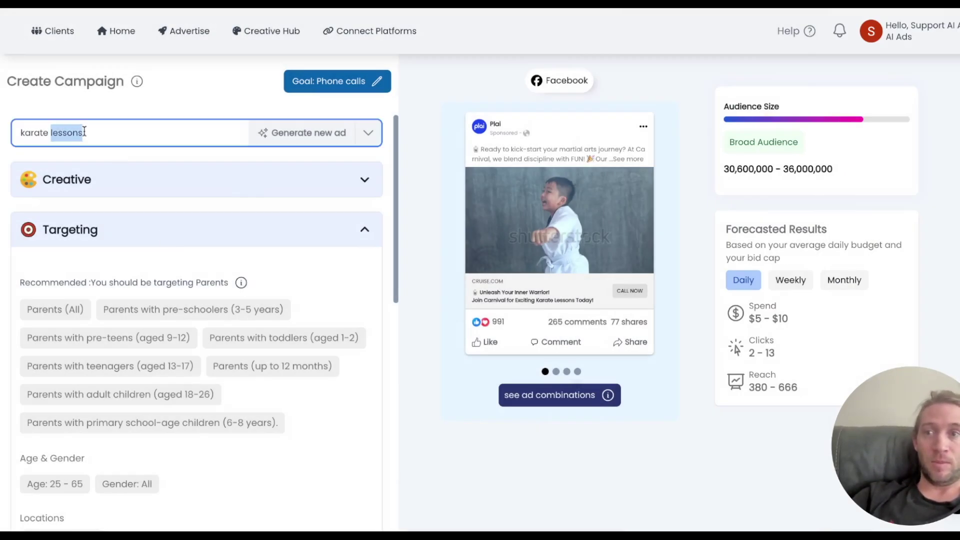
text(roofer)
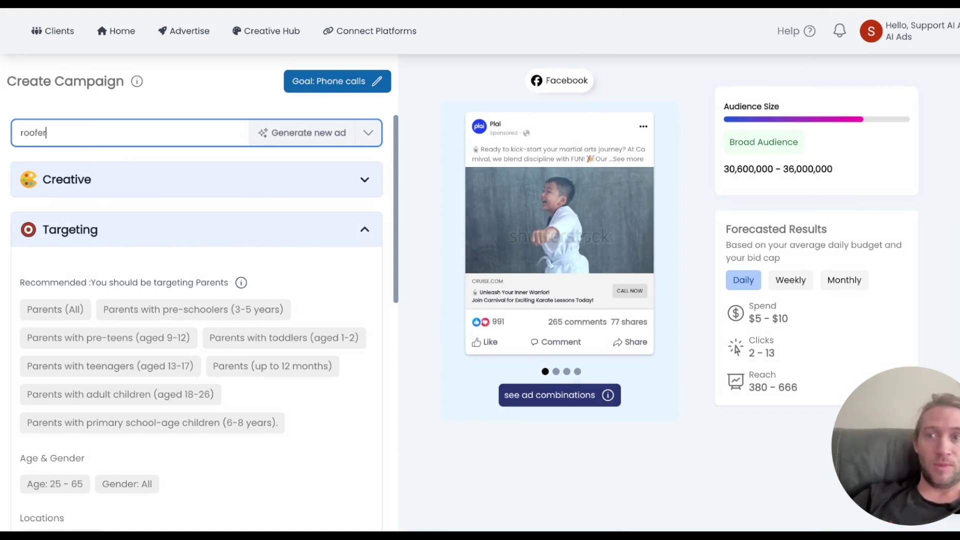
double_click(197, 137)
text(roof repairs)
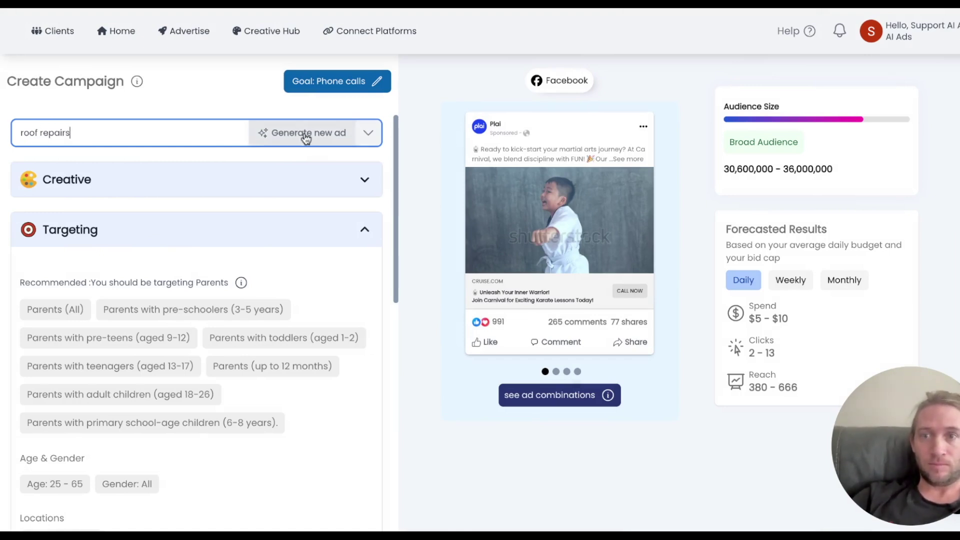
click(273, 134)
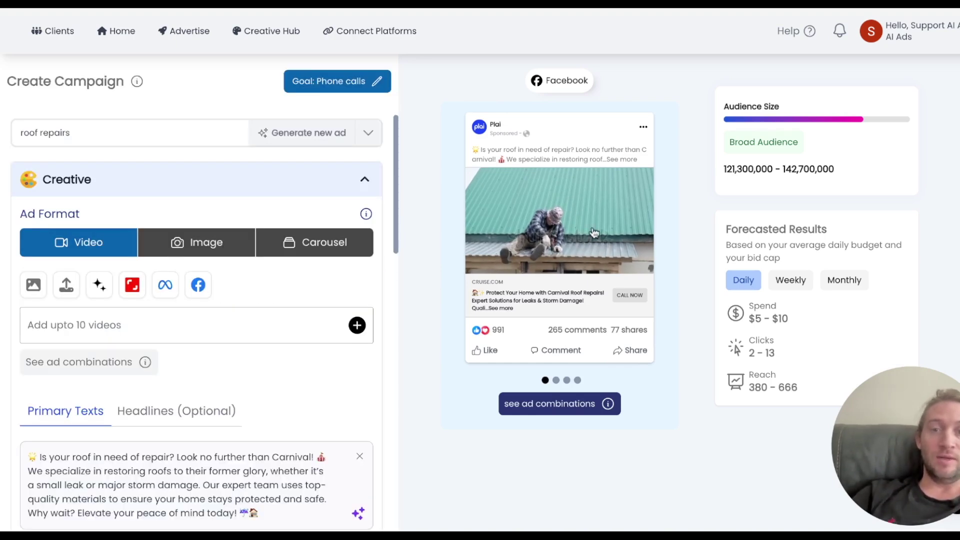
click(315, 187)
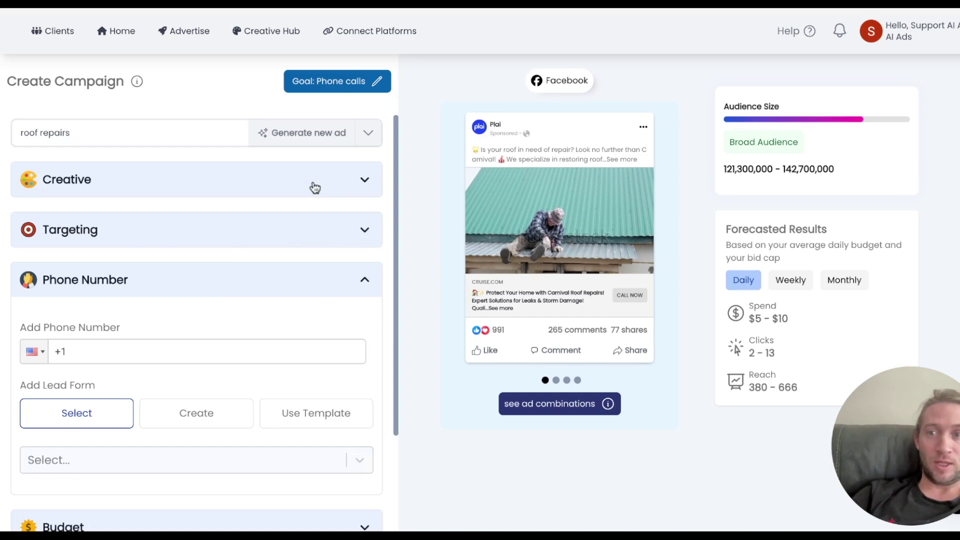
click(307, 236)
- Open the full targeting editor to review the Home Owners interest chips
click(323, 303)
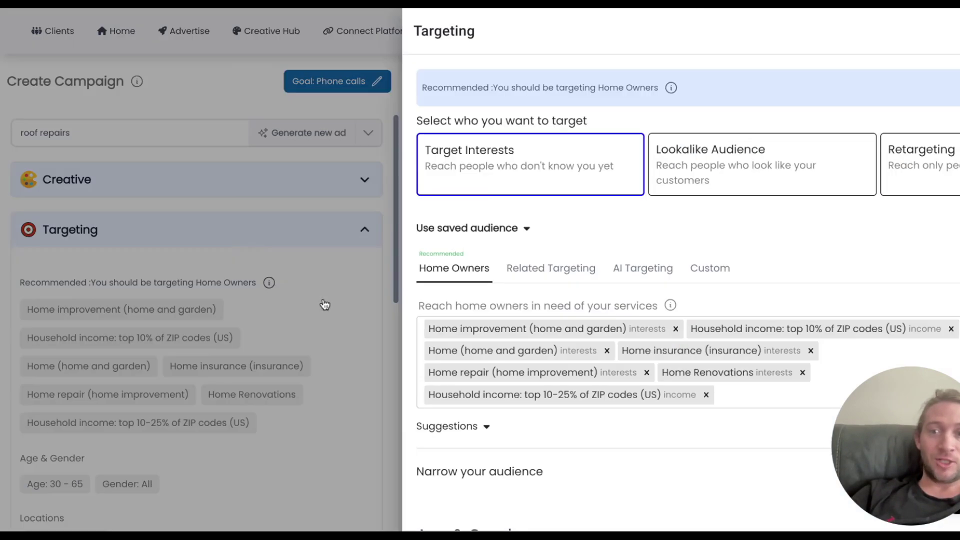